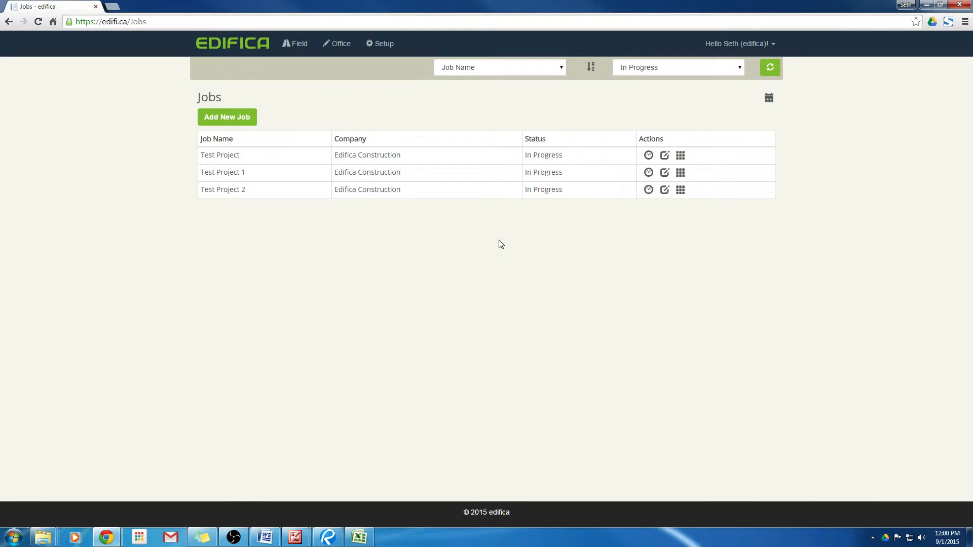
Review the sorting options and the job status filter options available for the jobs list.
{"action": "left_click", "coordinate": [527, 70]}
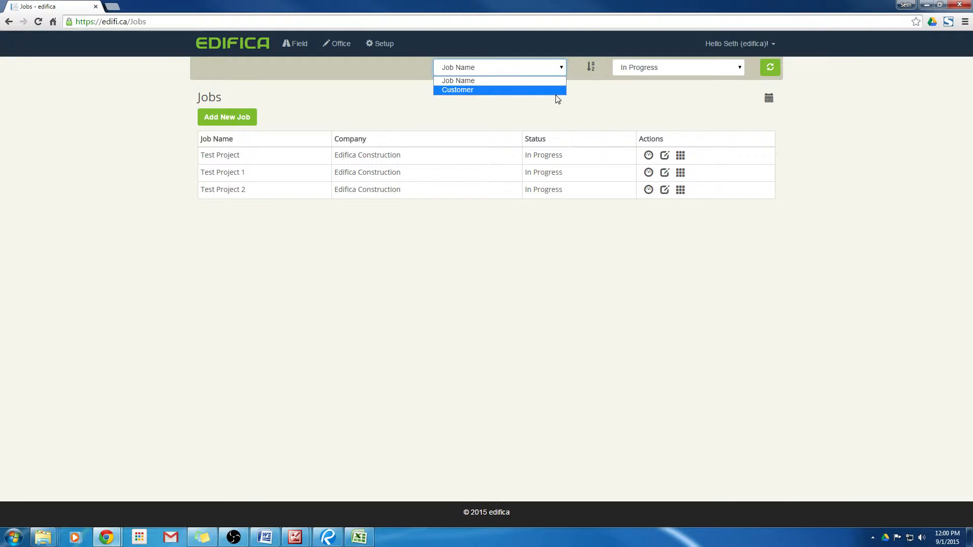
{"action": "left_click", "coordinate": [661, 68]}
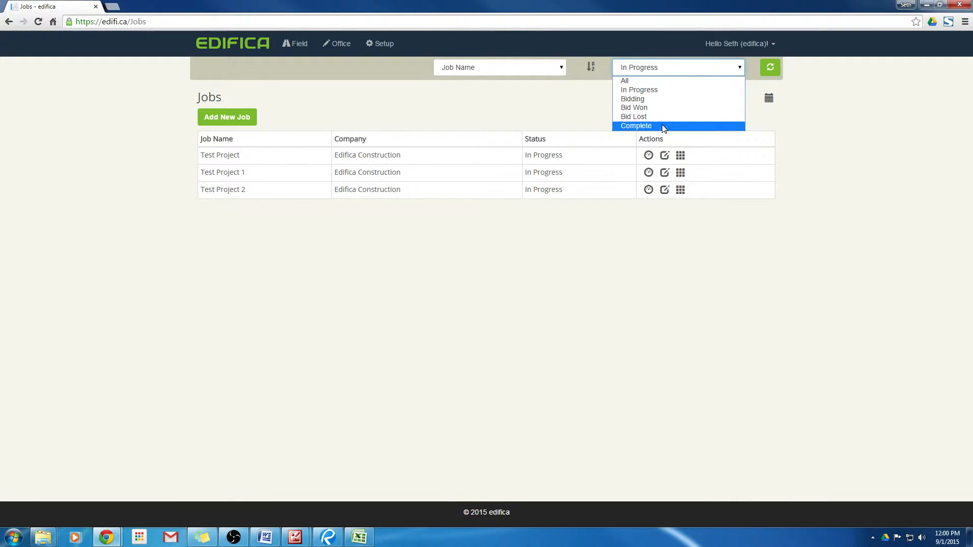
{"action": "left_click", "coordinate": [565, 110]}
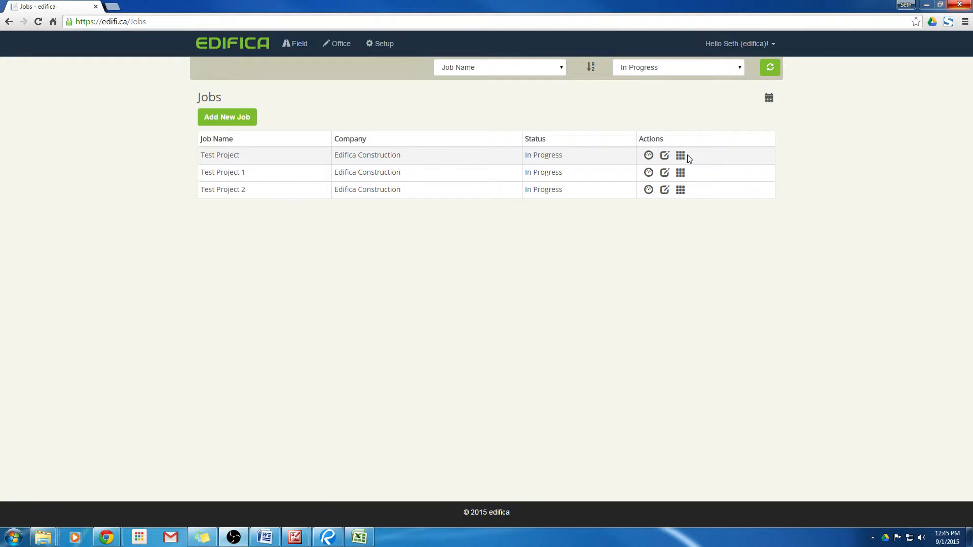
Open Test Project's office dashboard and review its labor draws, the Framing payment form and the expenses.
{"action": "left_click", "coordinate": [648, 156]}
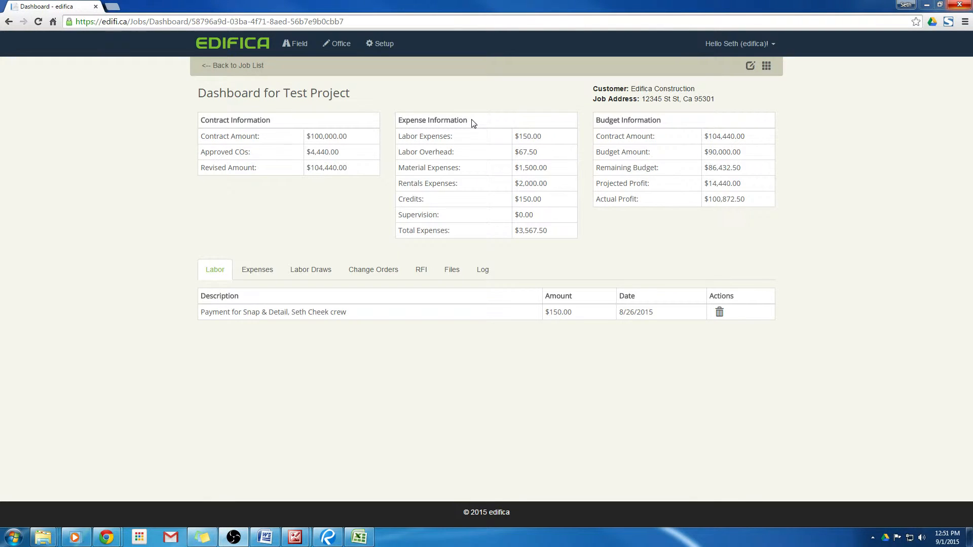
{"action": "left_click", "coordinate": [311, 272]}
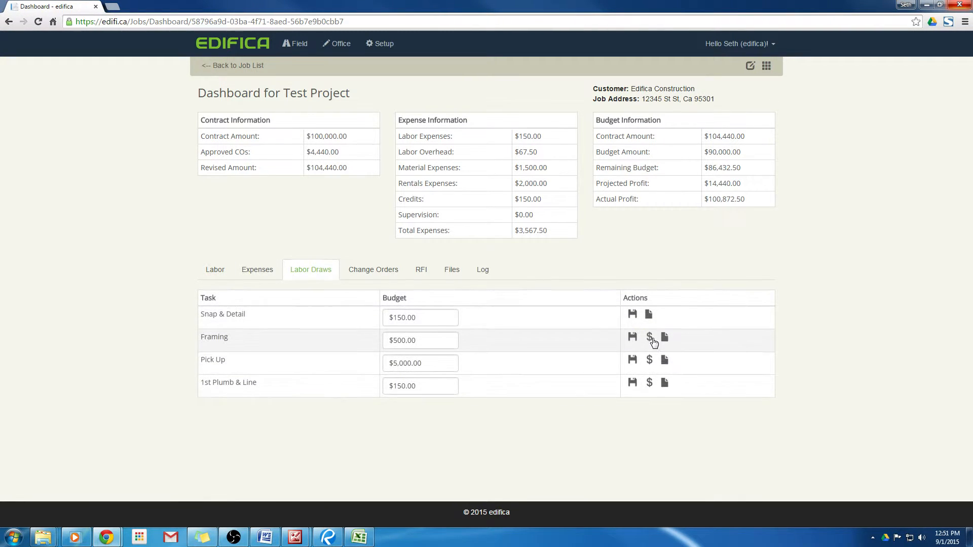
{"action": "left_click", "coordinate": [649, 332]}
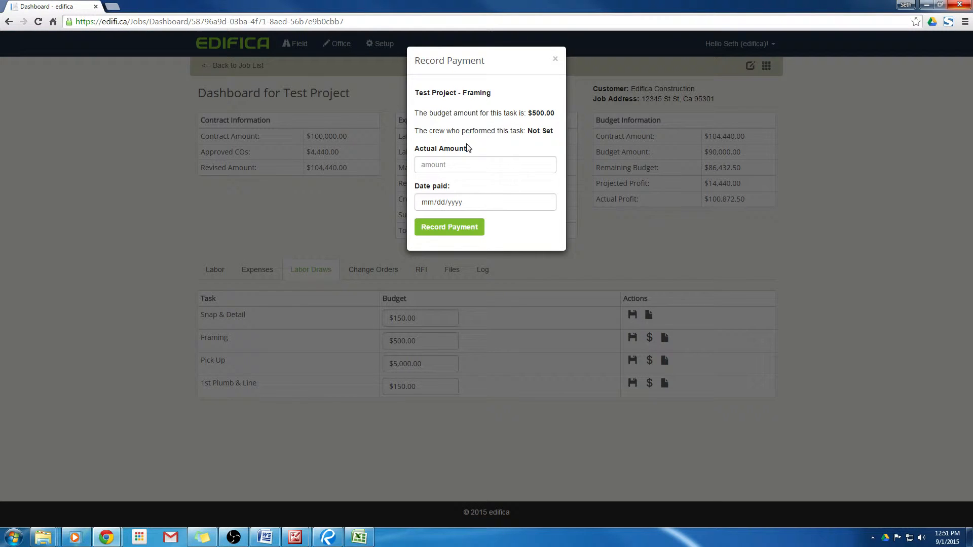
{"action": "left_click", "coordinate": [555, 61]}
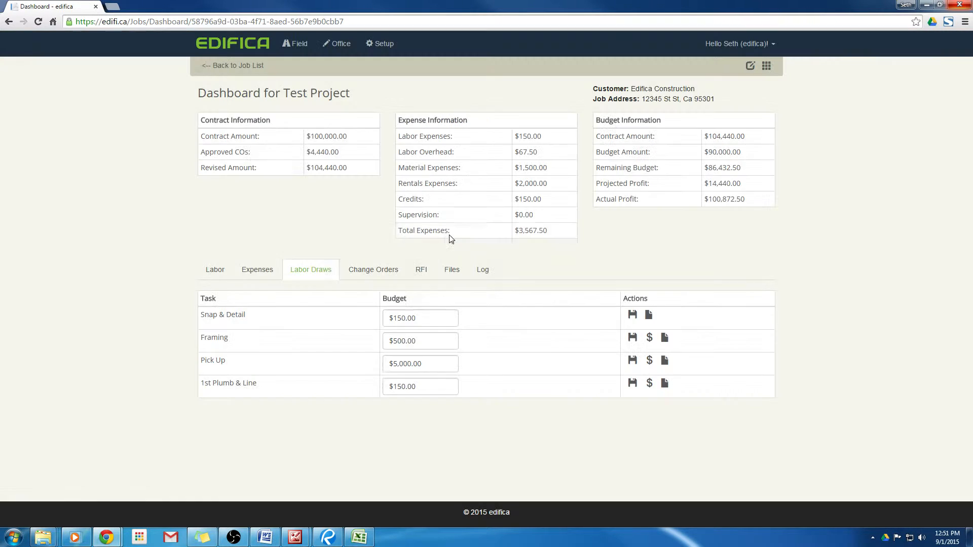
{"action": "left_click", "coordinate": [262, 272]}
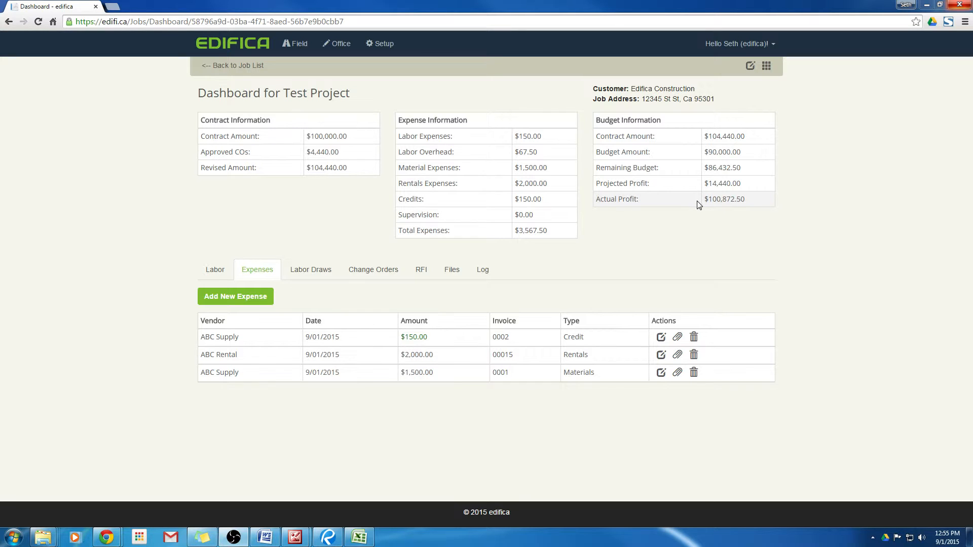
View Test Project's editable job details and its job schedule.
{"action": "left_click", "coordinate": [752, 68]}
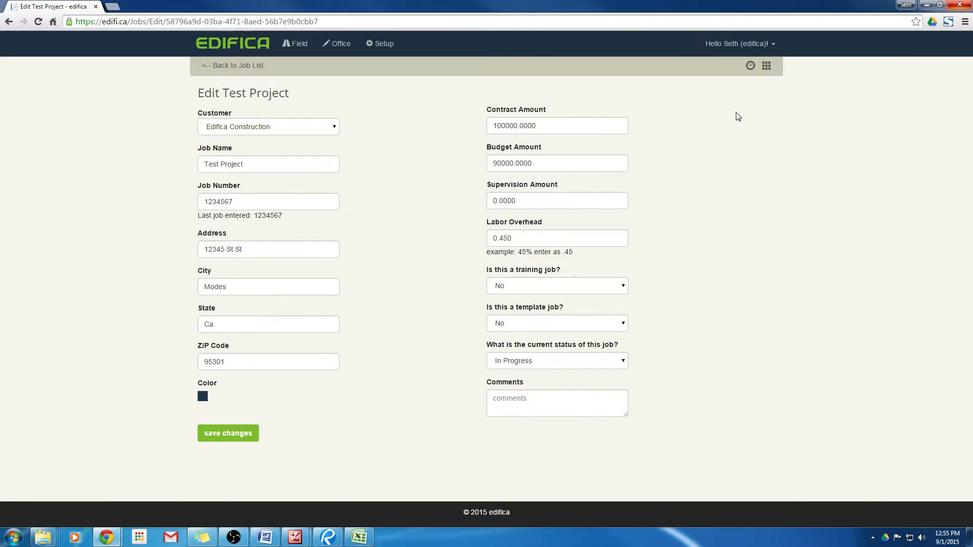
{"action": "left_click", "coordinate": [767, 67]}
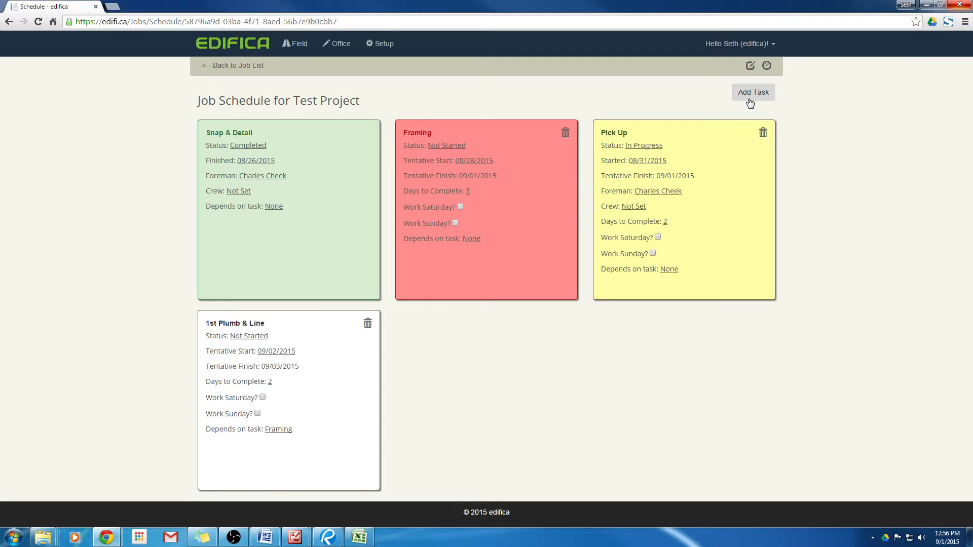
View the calendar covering all jobs from the job list, and return to the list.
{"action": "left_click", "coordinate": [246, 66]}
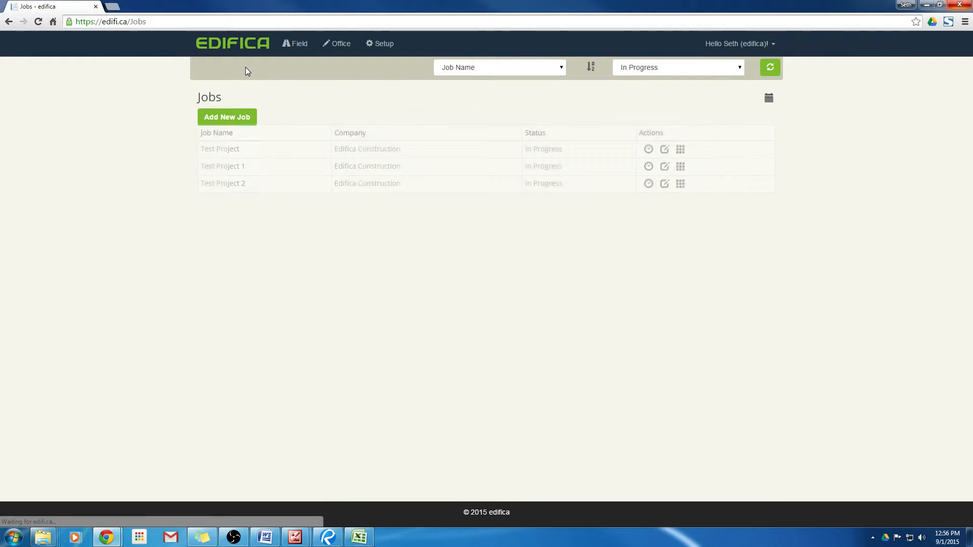
{"action": "left_click", "coordinate": [770, 99]}
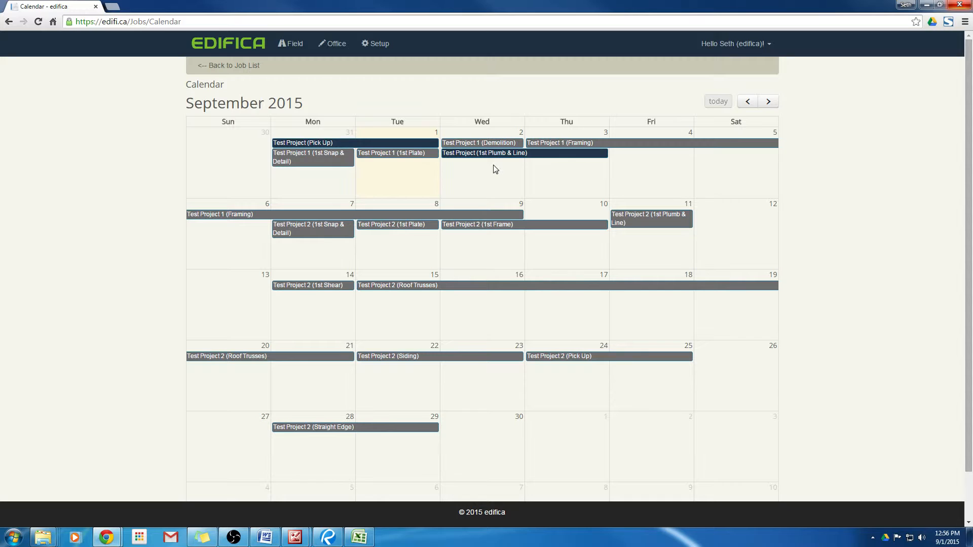
{"action": "left_click", "coordinate": [247, 67]}
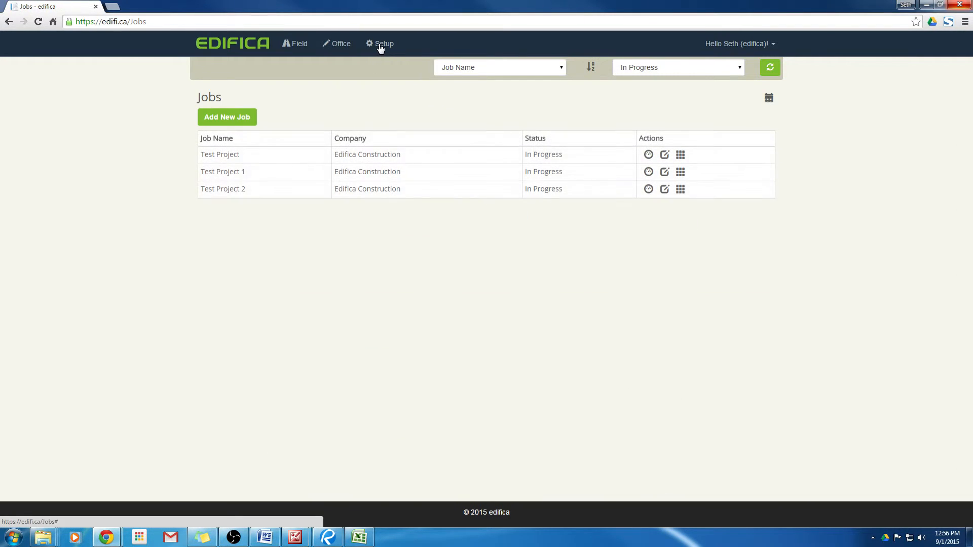
Look over the pages offered under Setup and Office, and open the field version of the jobs list.
{"action": "left_click", "coordinate": [381, 47]}
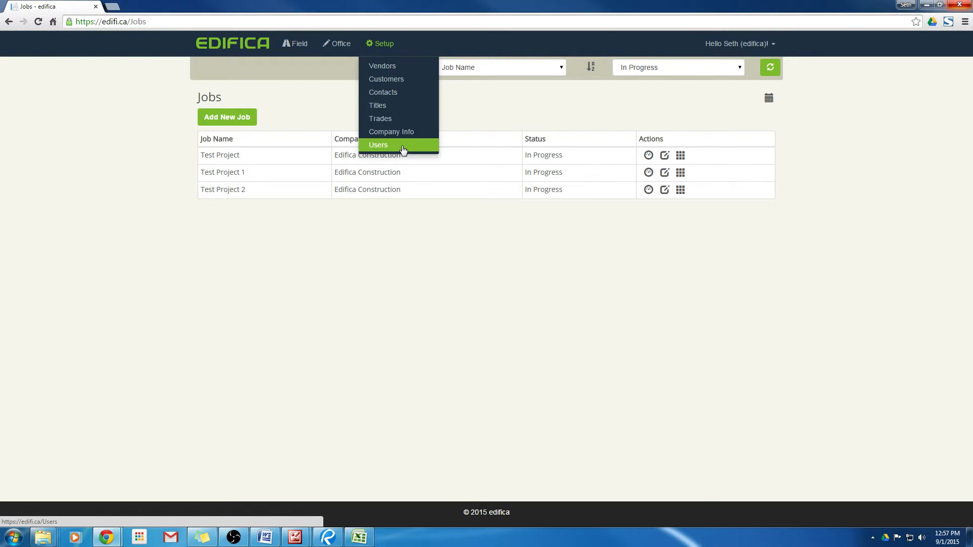
{"action": "left_click", "coordinate": [337, 44]}
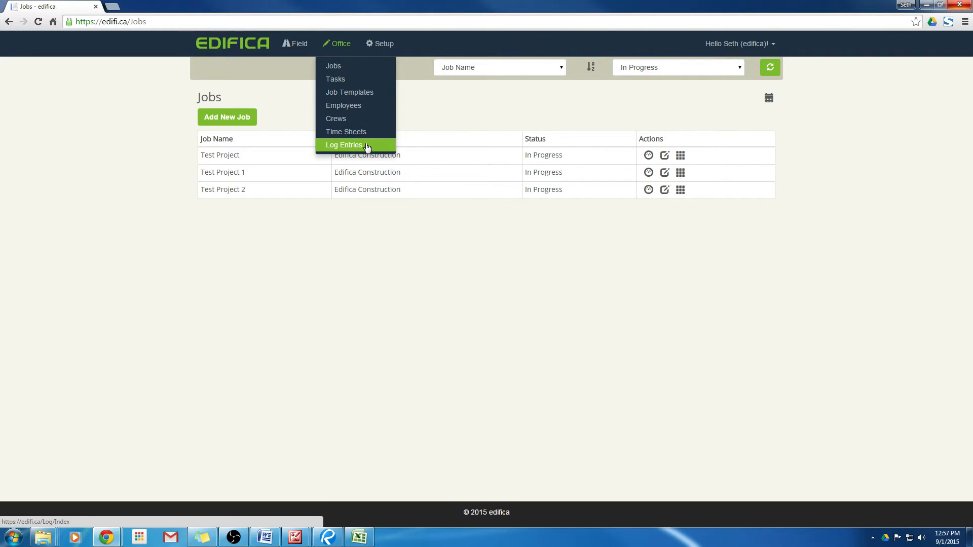
{"action": "left_click", "coordinate": [293, 46]}
{"action": "left_click", "coordinate": [295, 66]}
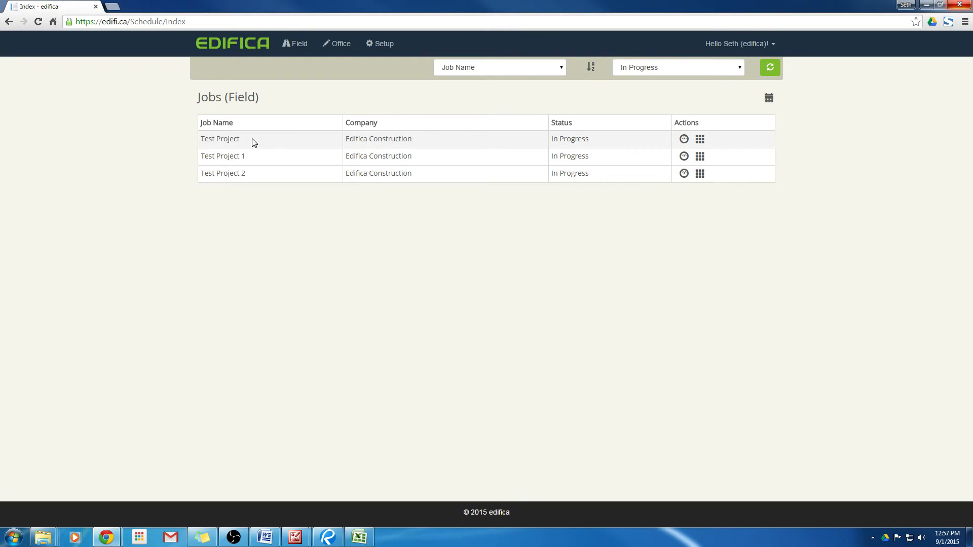
Open Test Project's field dashboard and review its expenses, change orders, RFIs and the blank time sheet entry form.
{"action": "left_click", "coordinate": [683, 140]}
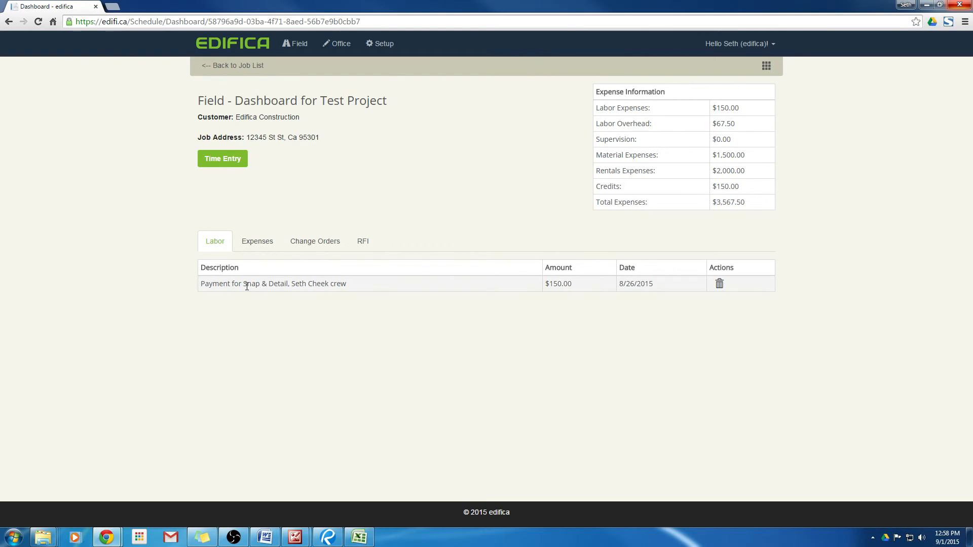
{"action": "left_click", "coordinate": [257, 243]}
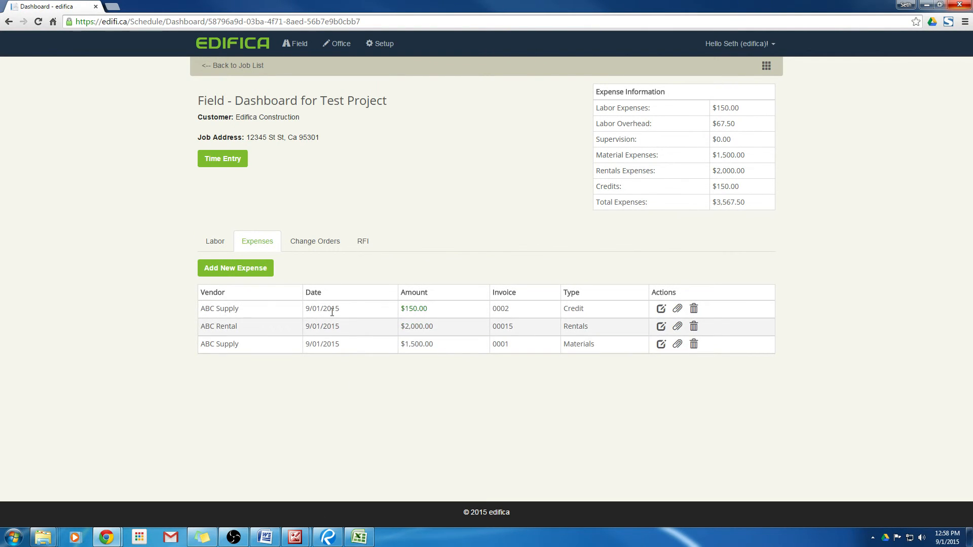
{"action": "left_click", "coordinate": [313, 244]}
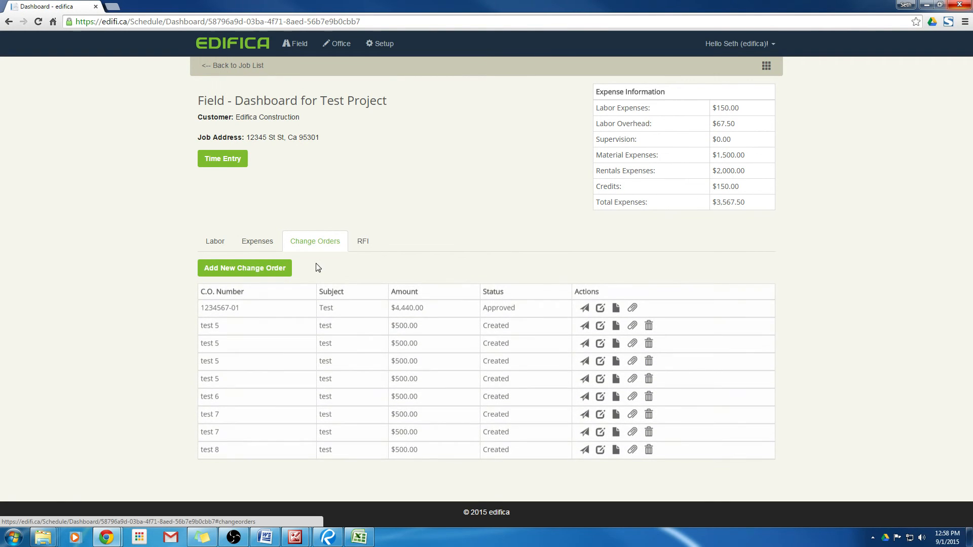
{"action": "left_click", "coordinate": [363, 245]}
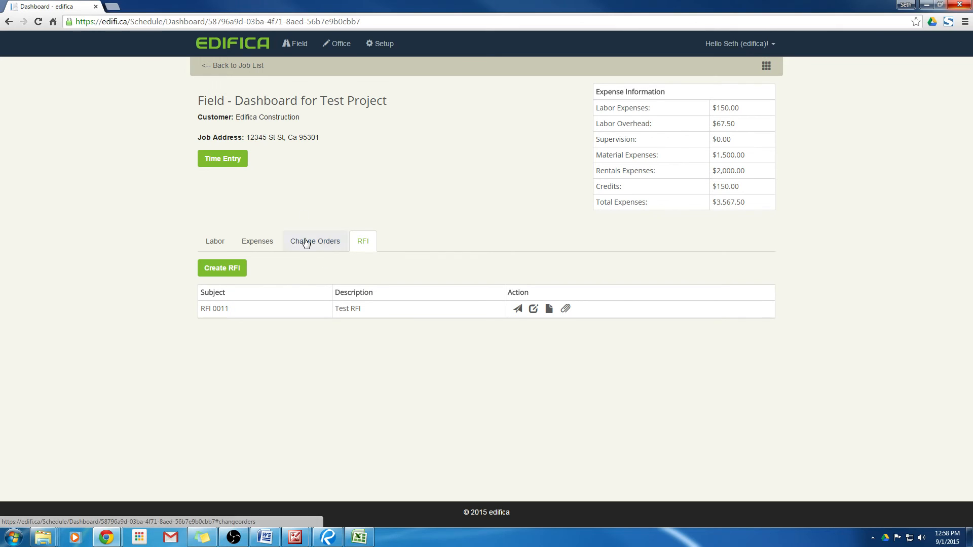
{"action": "left_click", "coordinate": [233, 162]}
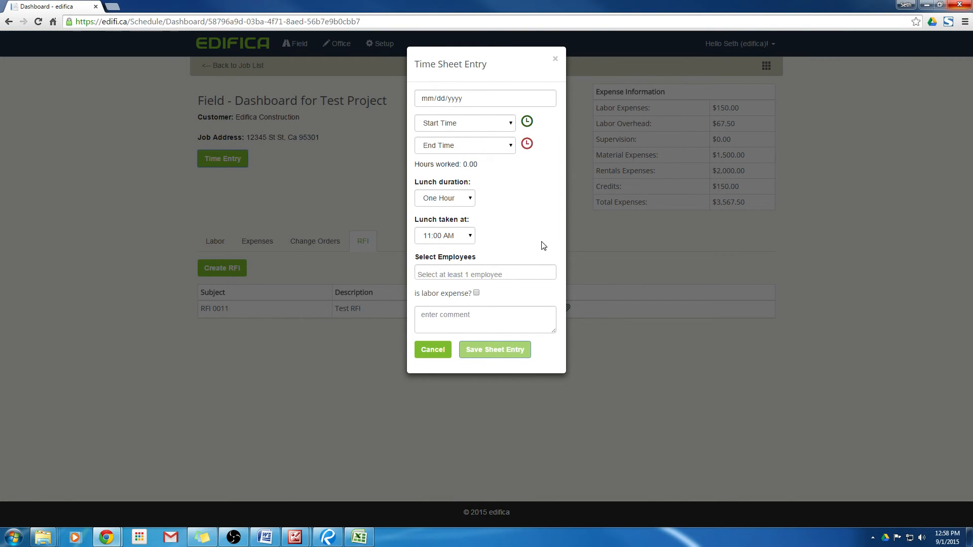
{"action": "left_click", "coordinate": [555, 59]}
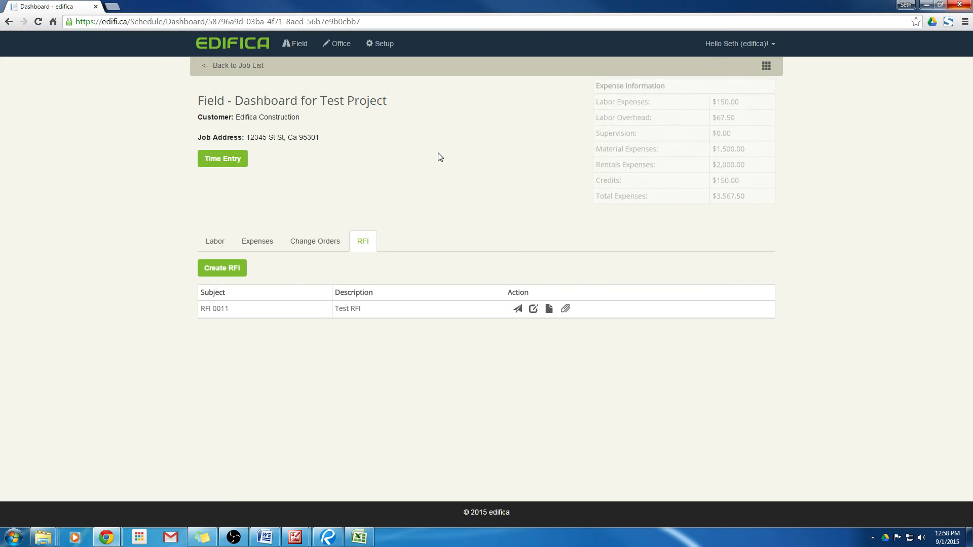
In Test Project's job schedule, set the Framing task's status to In Progress with a start date of 09/01/2015.
{"action": "left_click", "coordinate": [766, 68]}
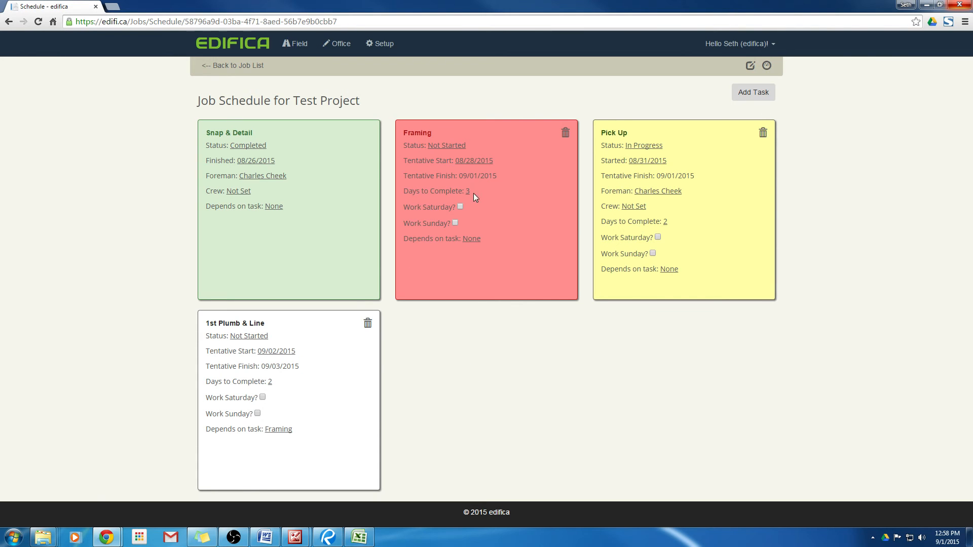
{"action": "left_click", "coordinate": [453, 147]}
{"action": "left_click", "coordinate": [485, 114]}
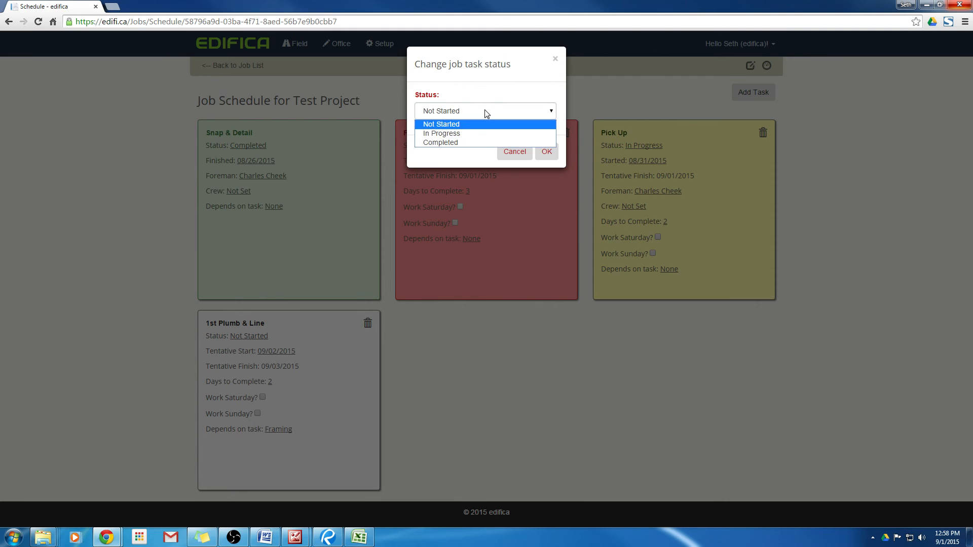
{"action": "left_click", "coordinate": [479, 133]}
{"action": "left_click", "coordinate": [545, 148]}
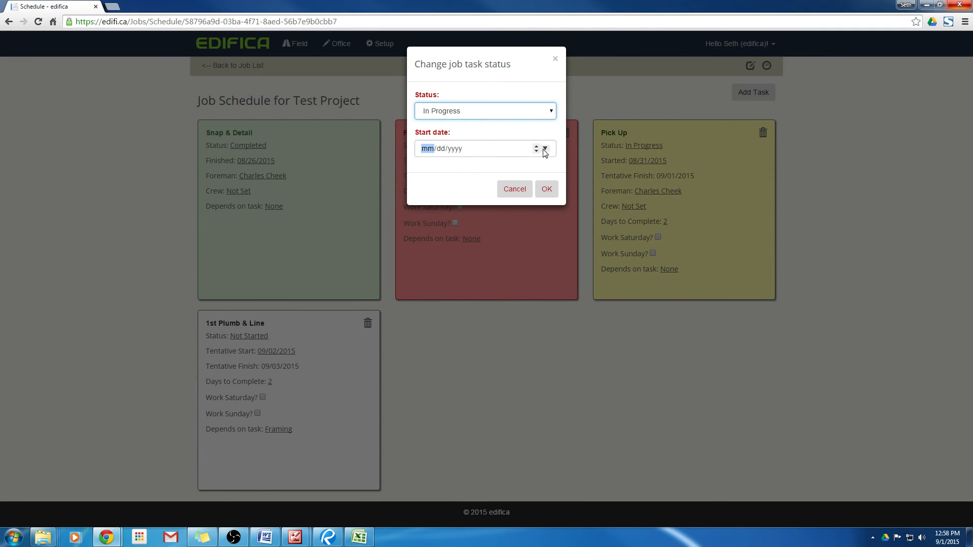
{"action": "left_click", "coordinate": [463, 197]}
{"action": "left_click", "coordinate": [546, 191]}
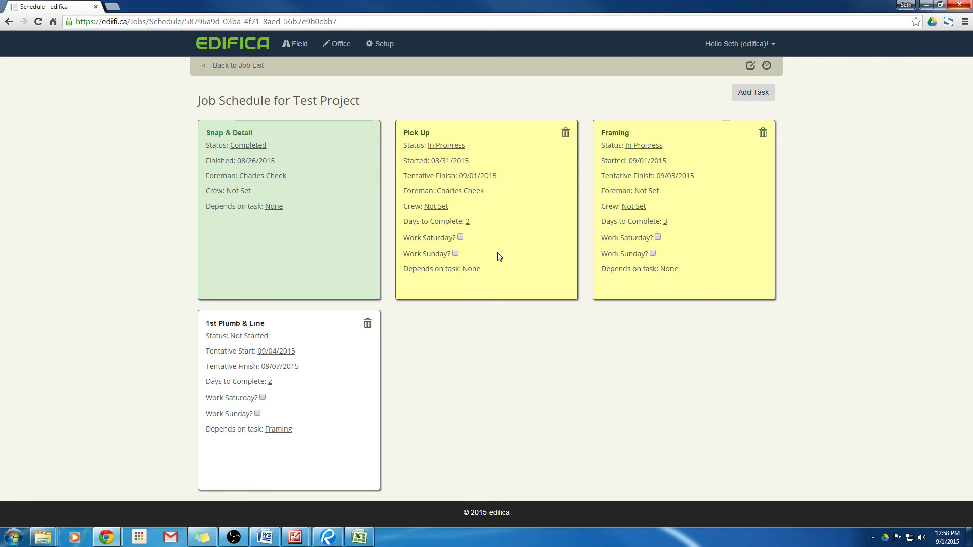